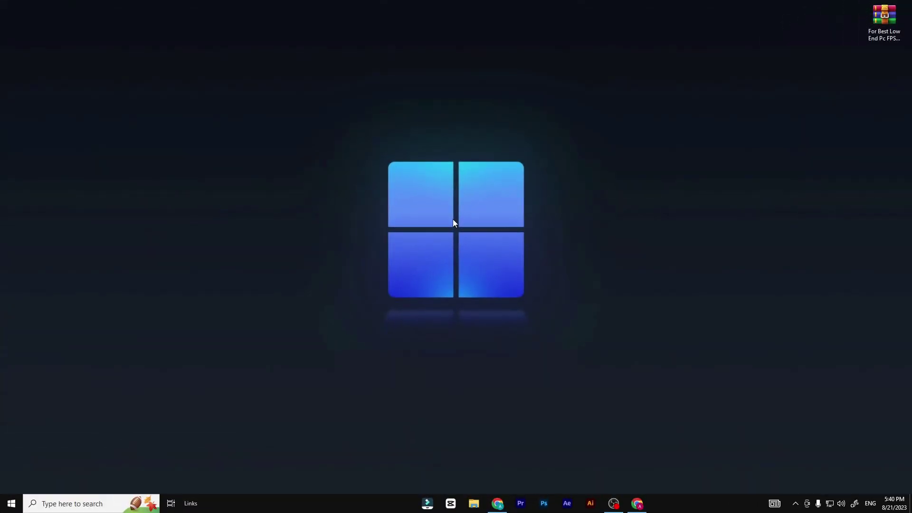
# - Extract the For Best Low End Pc FPS Boost Guide archive on the desktop and place the extracted folder beside it
pyautogui.moveTo(881, 27); pyautogui.dragTo(485, 97)
pyautogui.rightClick(485, 81)
pyautogui.click(519, 128)
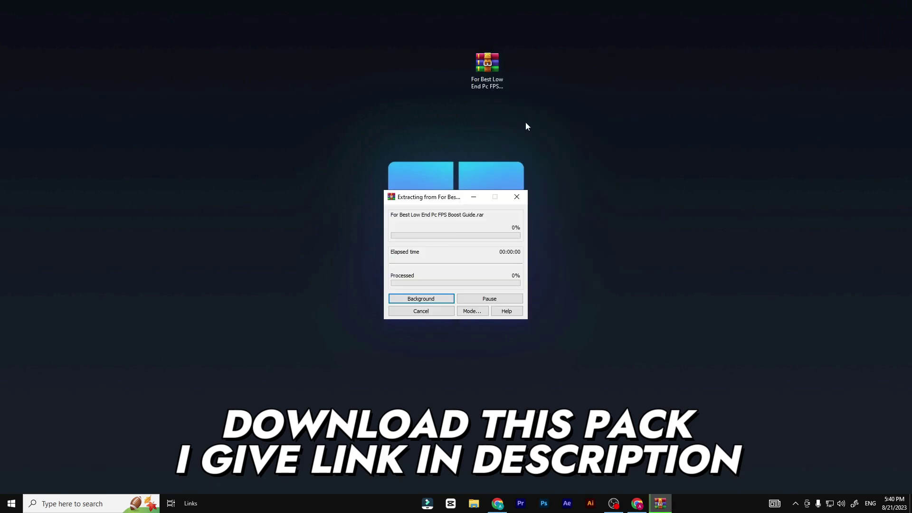
pyautogui.moveTo(11, 26); pyautogui.dragTo(553, 76)
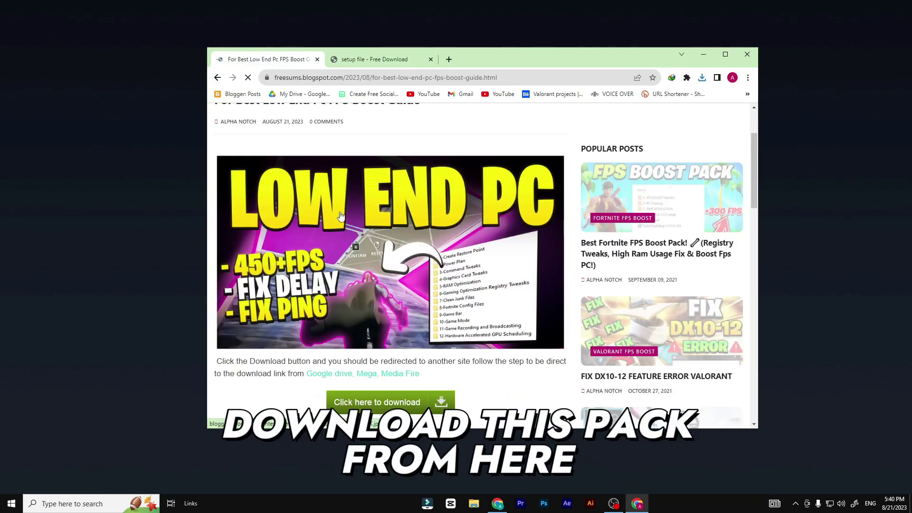
# - Find the download link on the blog page for the low end PC FPS boost guide and start the download
pyautogui.scroll(-8, 382, 225)
pyautogui.scroll(-1, 408, 229)
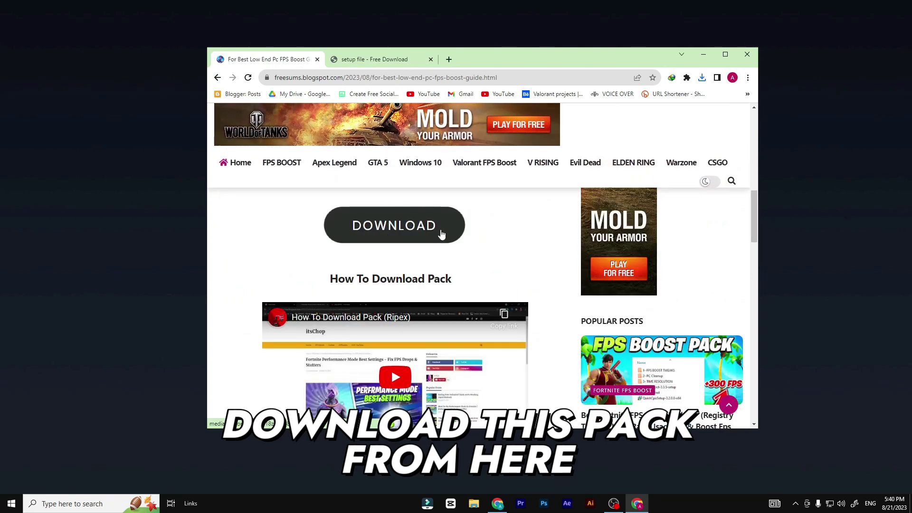
pyautogui.click(401, 227)
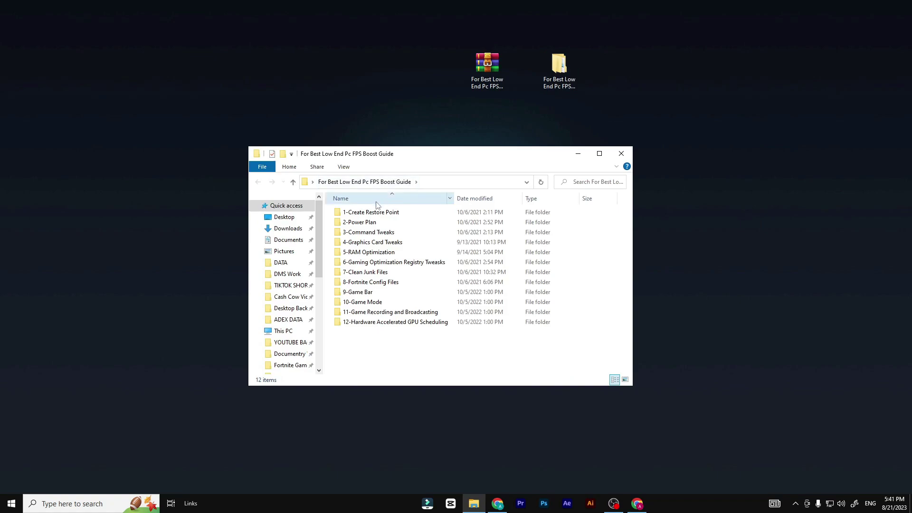
# - View the System Protection settings through the Restore Point shortcut in 1-Create Restore Point, and return to the guide's main folder
pyautogui.click(376, 212)
pyautogui.moveTo(429, 149); pyautogui.dragTo(441, 115)
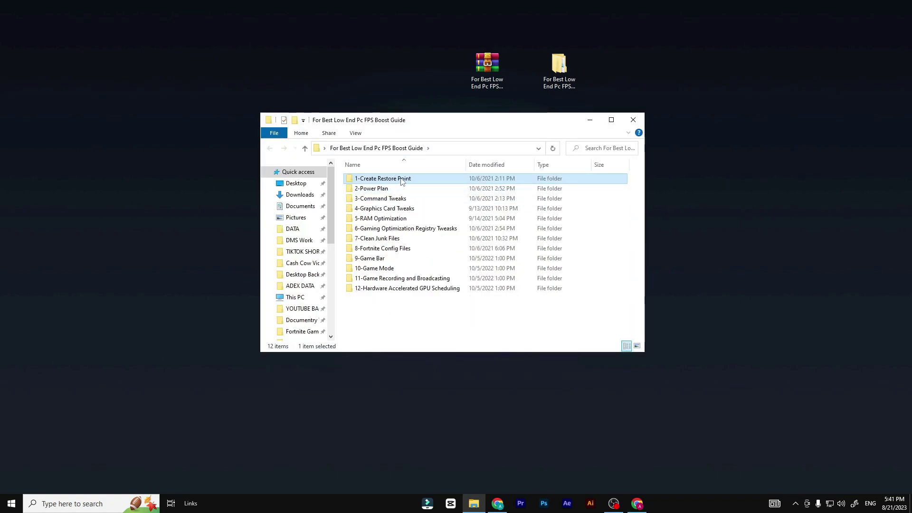
pyautogui.doubleClick(402, 180)
pyautogui.click(371, 181)
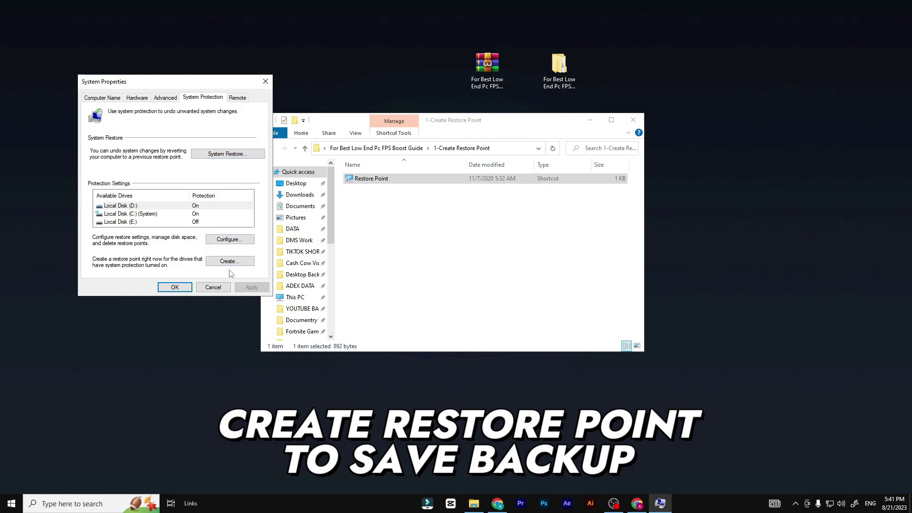
pyautogui.click(205, 287)
pyautogui.press('BackSpace')
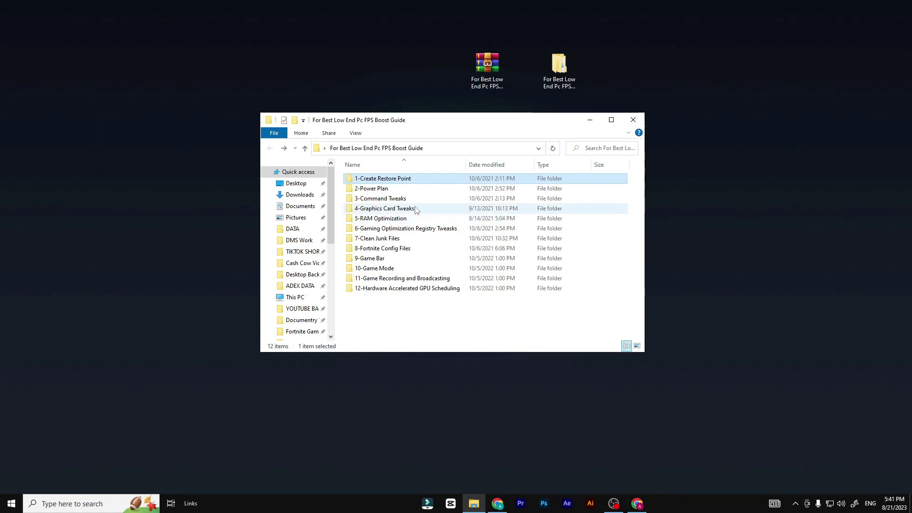
# - View the power plan creation page through Power Options in 2-Power Plan, and check the actions available for the Power Tweak registry file
pyautogui.doubleClick(383, 188)
pyautogui.doubleClick(374, 179)
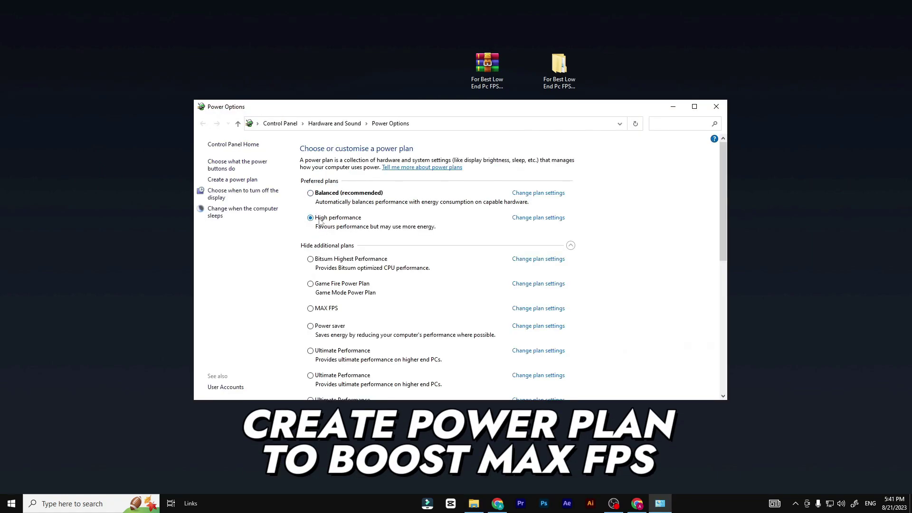
pyautogui.click(240, 180)
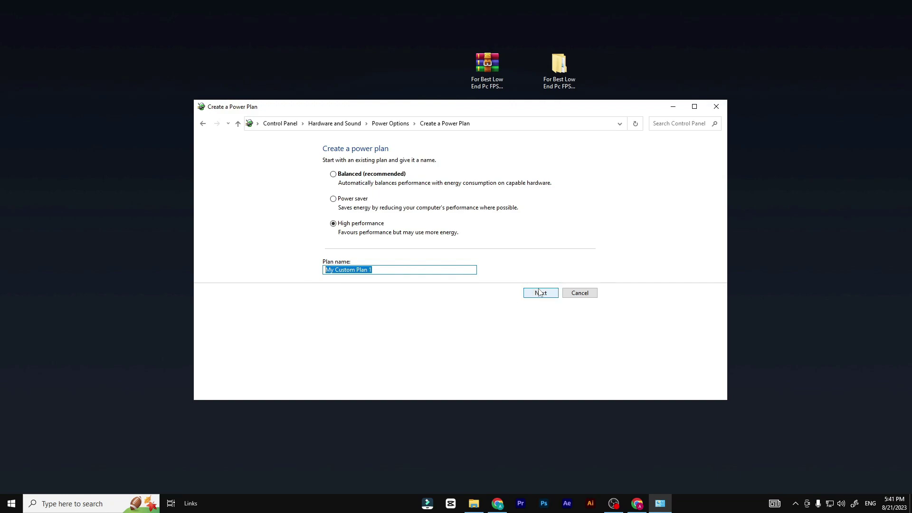
pyautogui.click(716, 107)
pyautogui.click(389, 189)
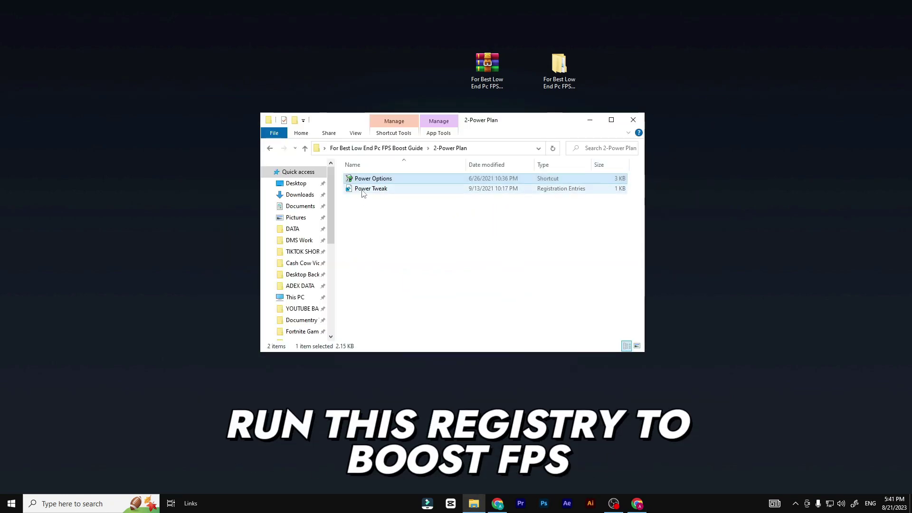
pyautogui.rightClick(364, 190)
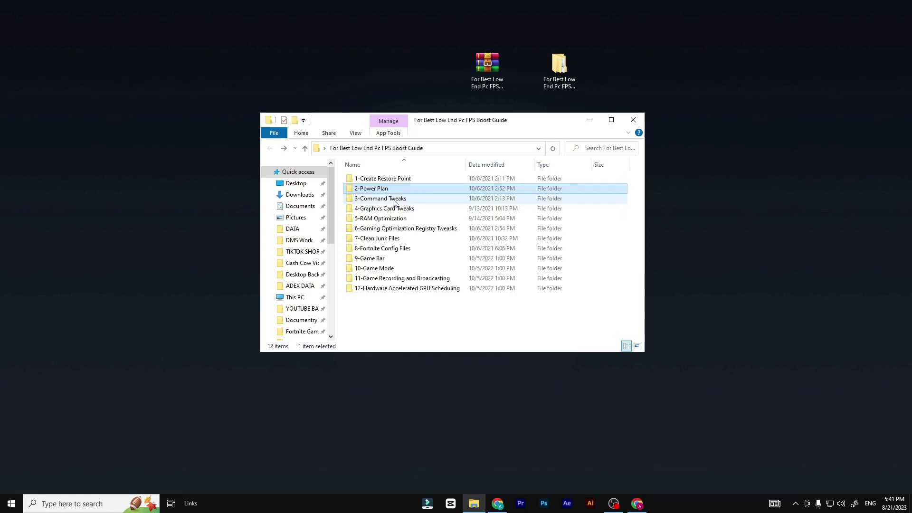
# - Select the files in the 3-Command Tweaks folder and check the actions available for them
pyautogui.doubleClick(393, 199)
pyautogui.moveTo(415, 213); pyautogui.dragTo(390, 174)
pyautogui.rightClick(436, 180)
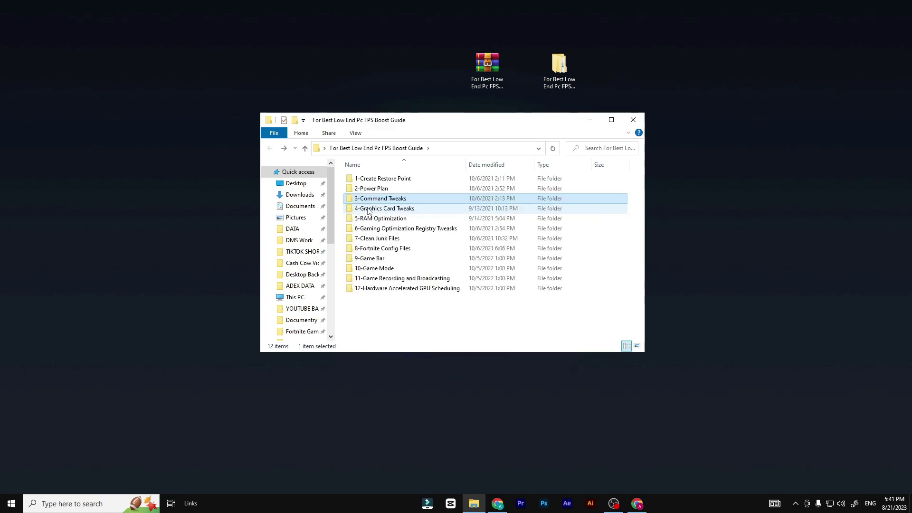
# - Check the file actions in the first subfolder of 4-Graphics Card Tweaks, and return to the guide's main folder
pyautogui.doubleClick(367, 206)
pyautogui.doubleClick(397, 180)
pyautogui.rightClick(374, 176)
pyautogui.click(366, 192)
pyautogui.hotkey('alt', 'Left')
pyautogui.hotkey('alt', 'Left')
# - Check the merge action for the NVIDIA registry file in 4-Graphics Card Tweaks, and return to the main folder
pyautogui.doubleClick(366, 206)
pyautogui.doubleClick(363, 189)
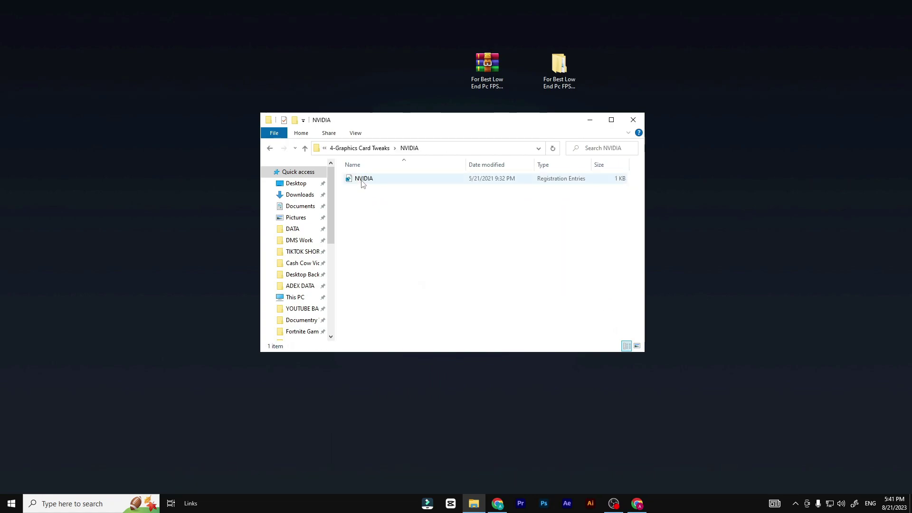
pyautogui.rightClick(361, 180)
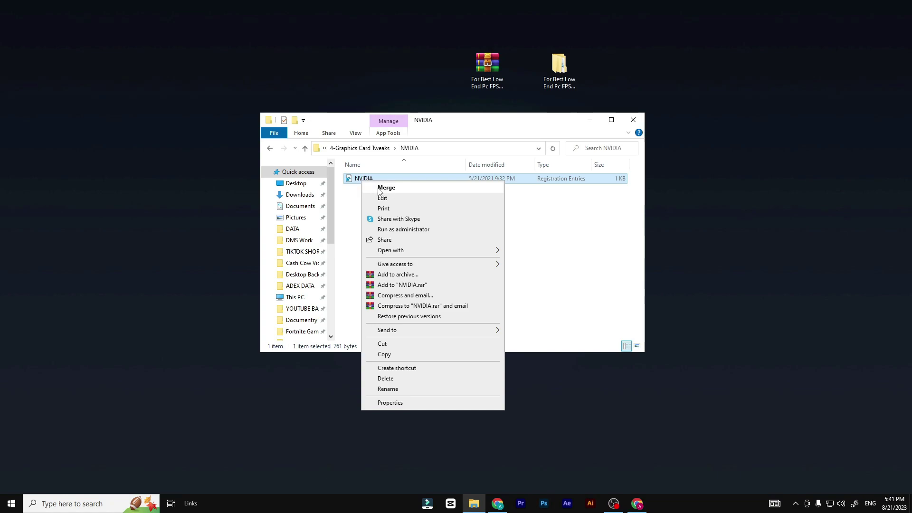
pyautogui.press('Escape')
pyautogui.hotkey('alt', 'Left')
pyautogui.hotkey('alt', 'Left')
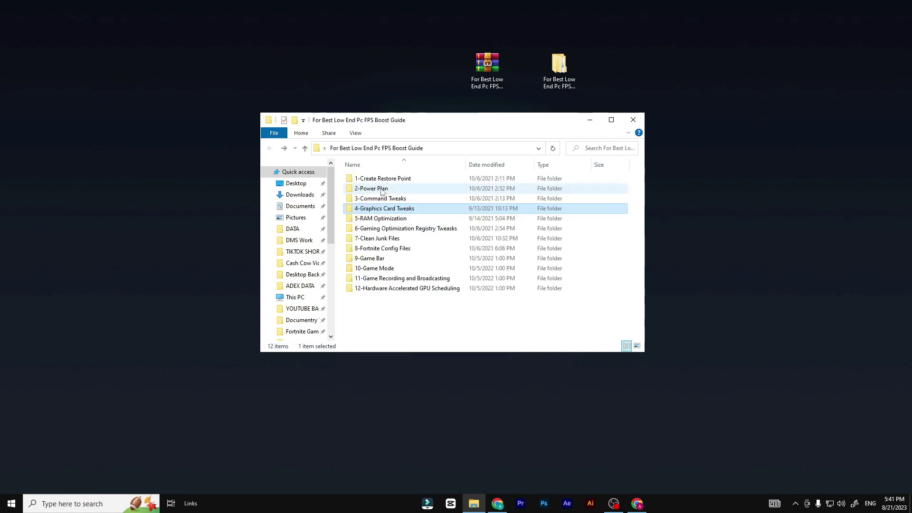
# - Look through the registry files in 5-RAM Optimization and check the merge action for the 16GB Ram file
pyautogui.doubleClick(375, 216)
pyautogui.moveTo(368, 256); pyautogui.dragTo(389, 174)
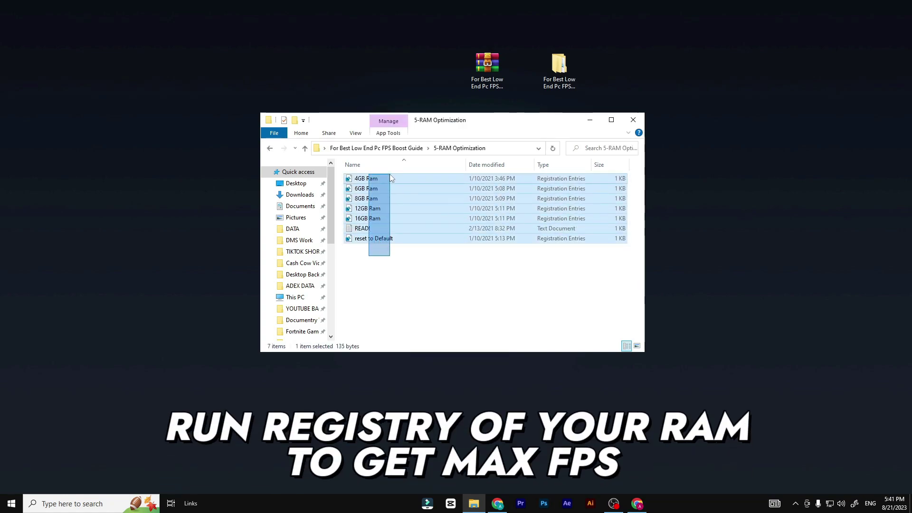
pyautogui.click(403, 257)
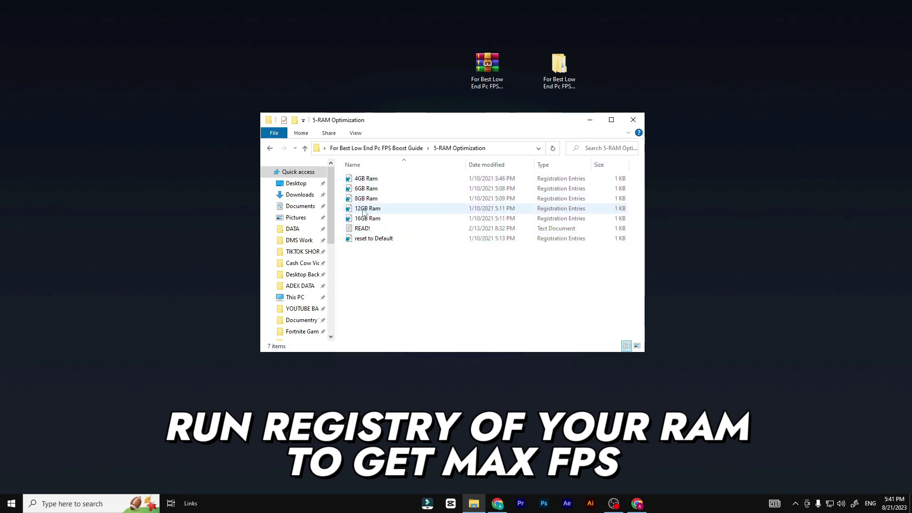
pyautogui.click(396, 219)
pyautogui.rightClick(370, 216)
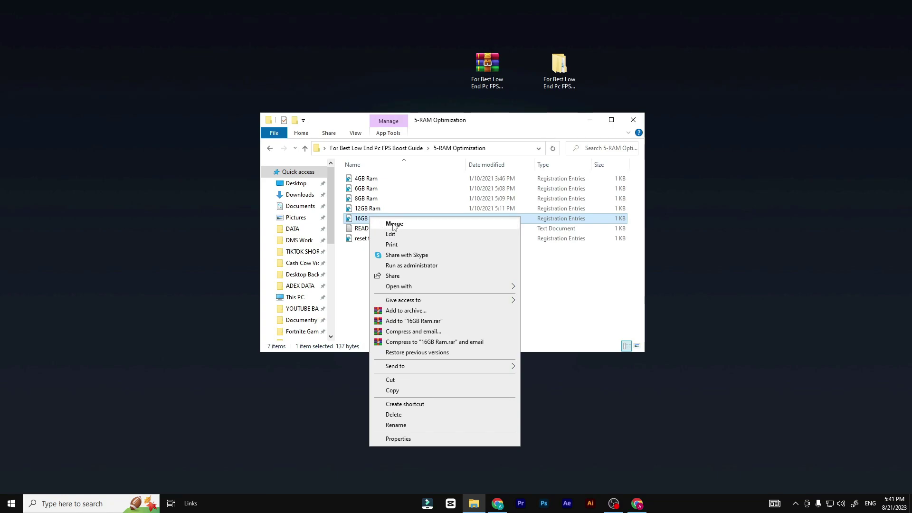
pyautogui.press('Escape')
pyautogui.hotkey('alt', 'Up')
# - Select all the registry files in 6-Gaming Optimization Registry Tweaks and check their merge action
pyautogui.press('Down')
pyautogui.press('Return')
pyautogui.moveTo(396, 321); pyautogui.dragTo(423, 189)
pyautogui.rightClick(442, 203)
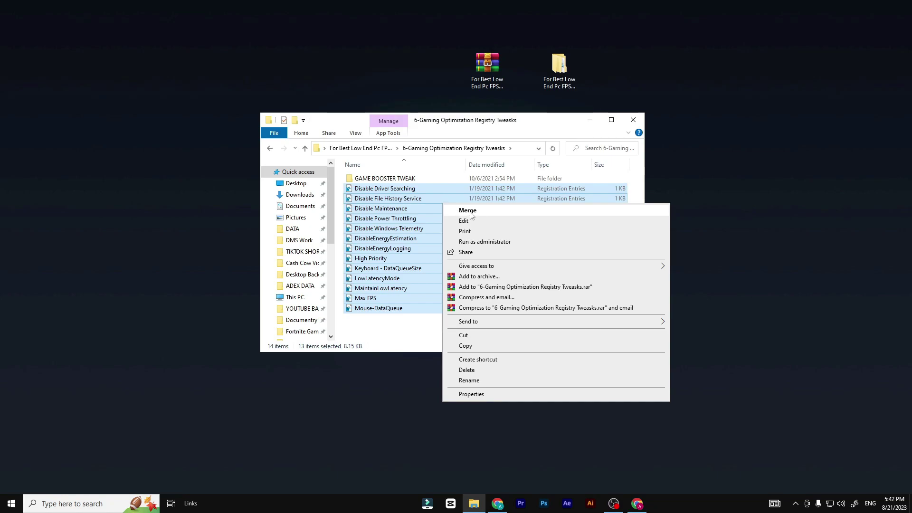
# - Check the merge action for the GAME BOOSTER TWEAK registry file in its subfolder, and return to the guide's main folder
pyautogui.doubleClick(382, 180)
pyautogui.hotkey('ctrl', 'a')
pyautogui.click(389, 212)
pyautogui.click(374, 190)
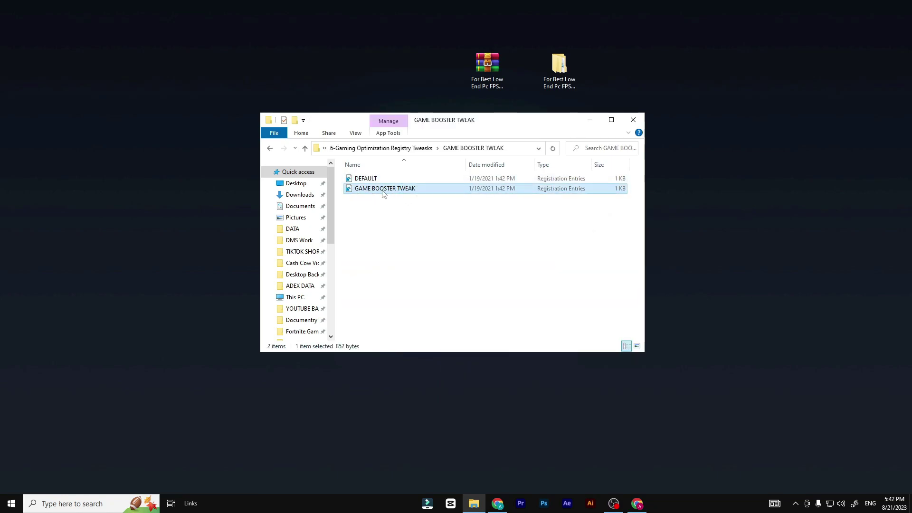
pyautogui.rightClick(384, 194)
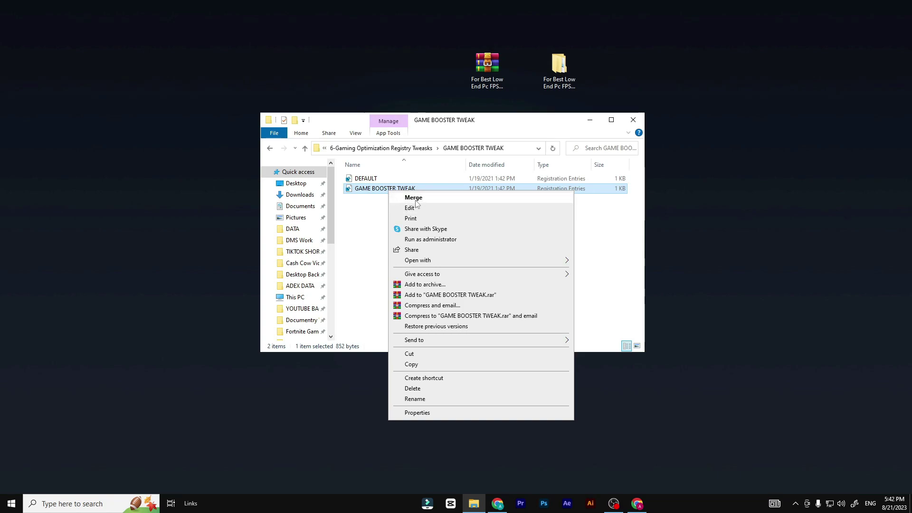
pyautogui.press('Escape')
pyautogui.hotkey('alt', 'Up')
pyautogui.hotkey('alt', 'Up')
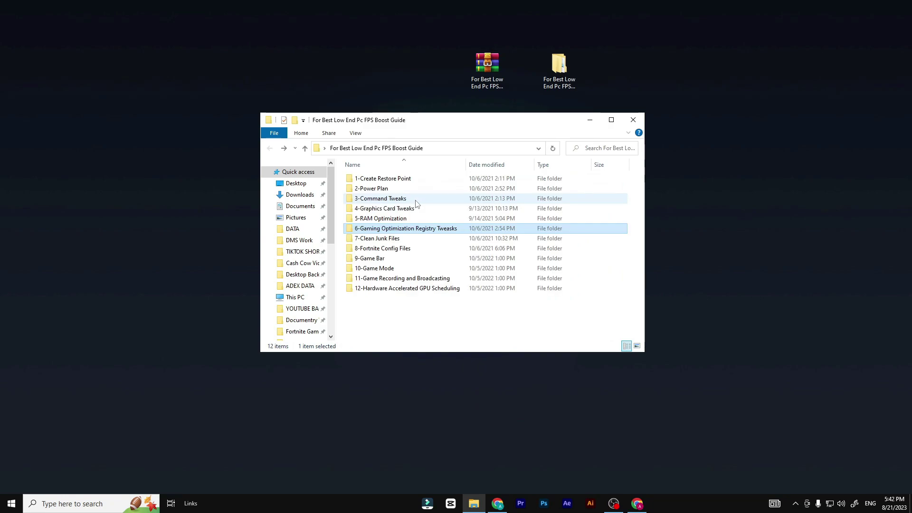
# - Run Disk Cleanup from 7-Clean Junk Files on drive C: and permanently delete the preselected junk files
pyautogui.doubleClick(402, 239)
pyautogui.click(380, 181)
pyautogui.doubleClick(381, 199)
pyautogui.click(430, 270)
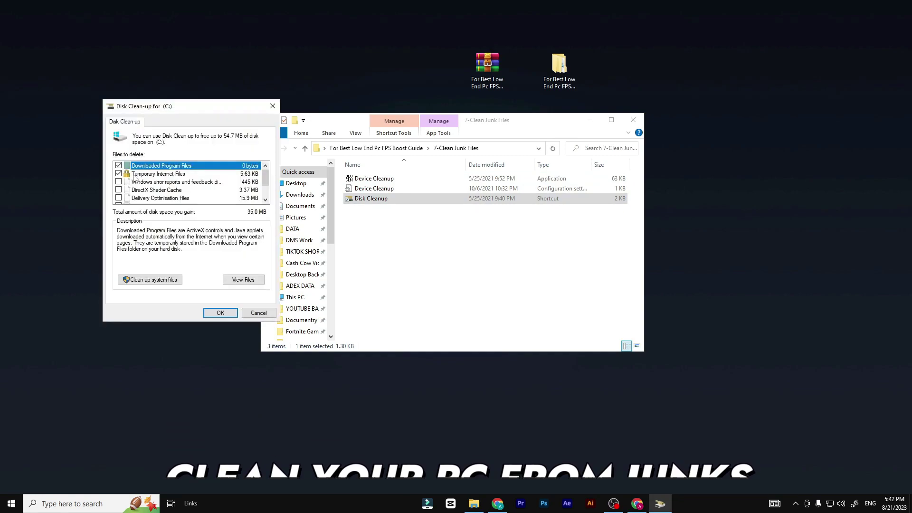
pyautogui.scroll(-1, 122, 196)
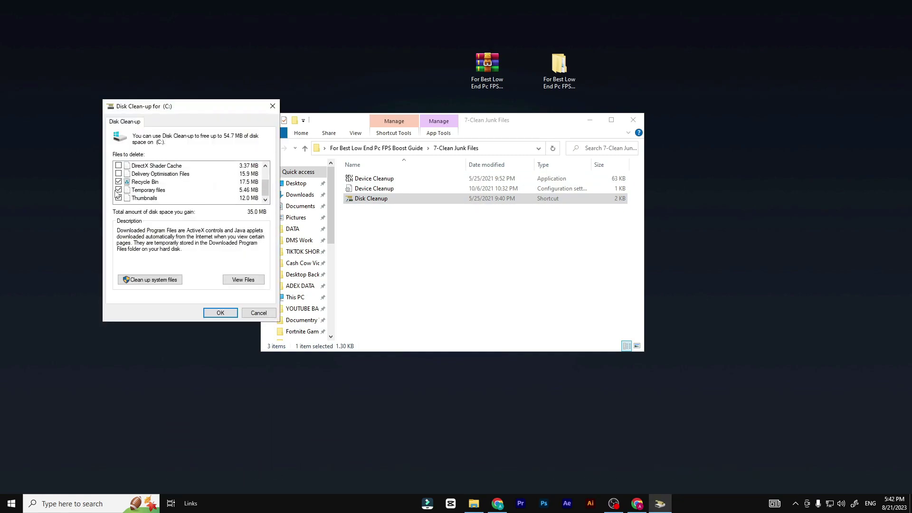
pyautogui.click(221, 314)
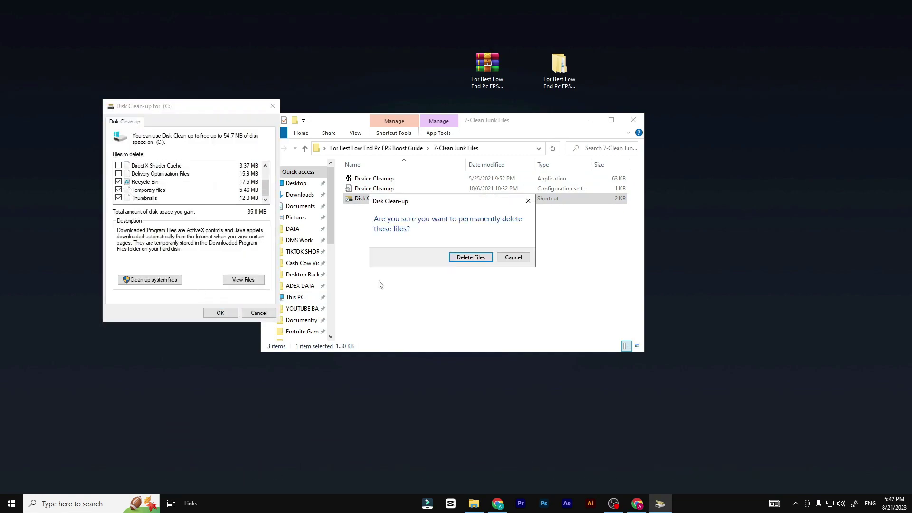
pyautogui.click(488, 257)
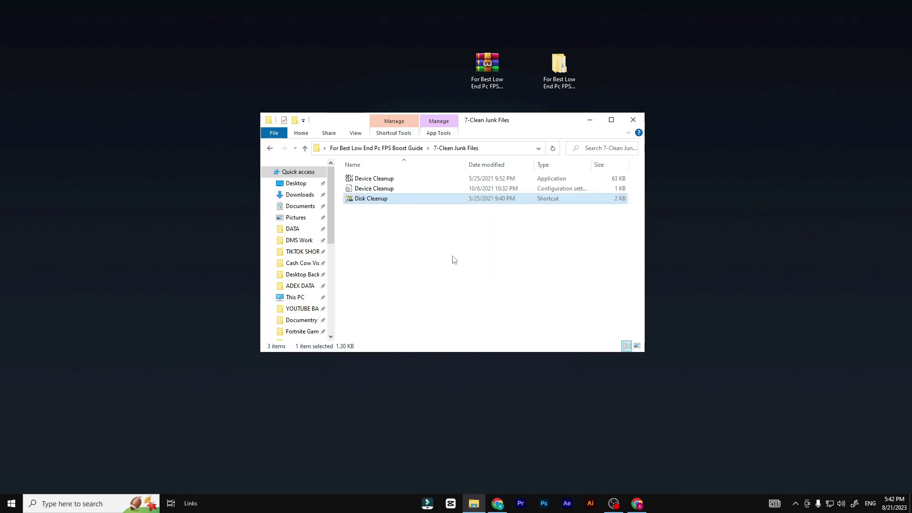
pyautogui.hotkey('alt', 'Left')
# - Open the 8-Fortnite Config Files folder, look through its PC performance folders, and select Med End PC
pyautogui.doubleClick(423, 253)
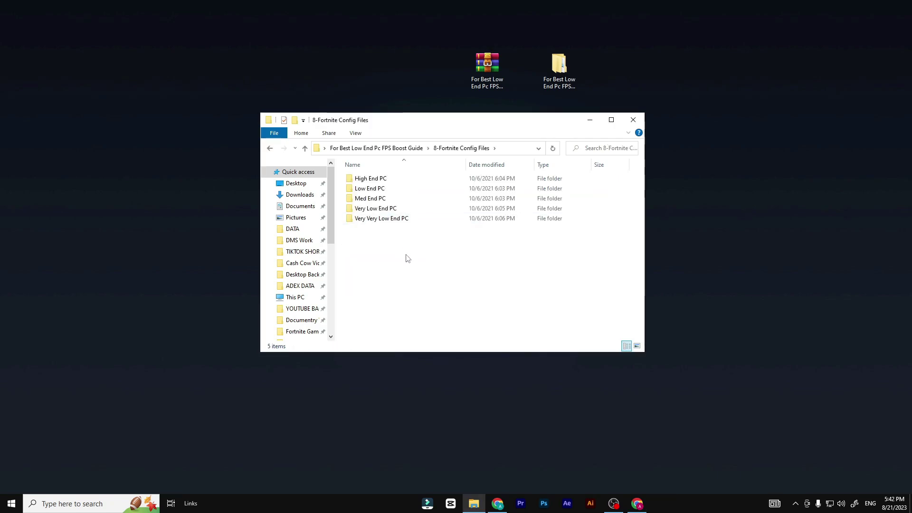
pyautogui.moveTo(418, 256); pyautogui.dragTo(382, 180)
pyautogui.click(380, 221)
pyautogui.press('Up')
pyautogui.press('Up')
pyautogui.press('Up')
pyautogui.press('Up')
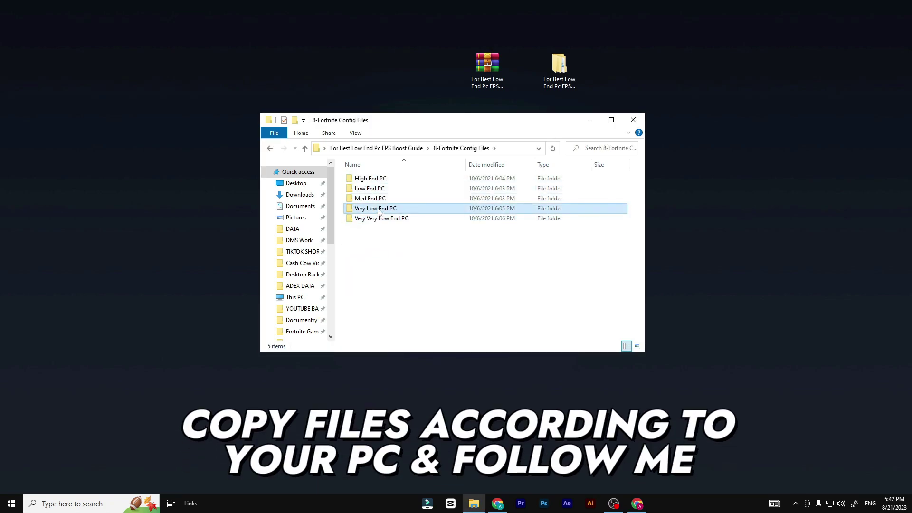
pyautogui.click(385, 199)
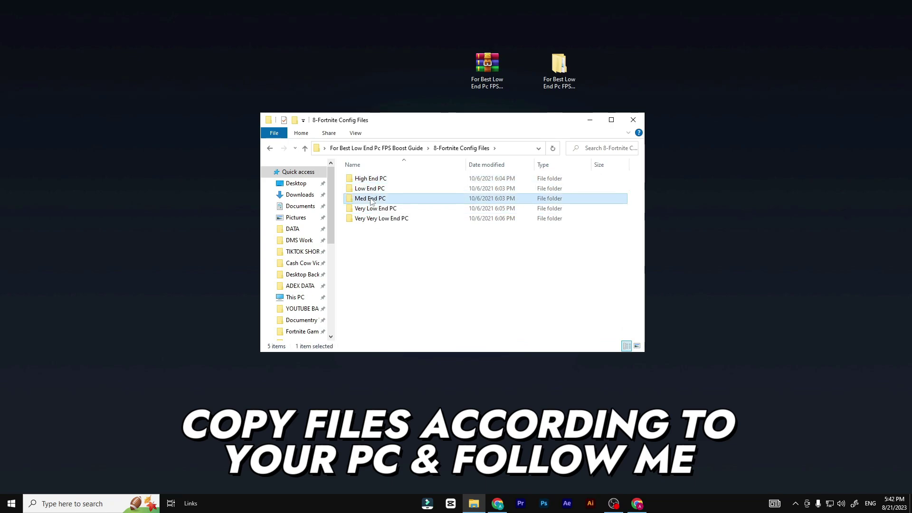
# - Copy the GameUserSettings file from the Med End PC folder
pyautogui.doubleClick(385, 199)
pyautogui.click(379, 179)
pyautogui.rightClick(379, 179)
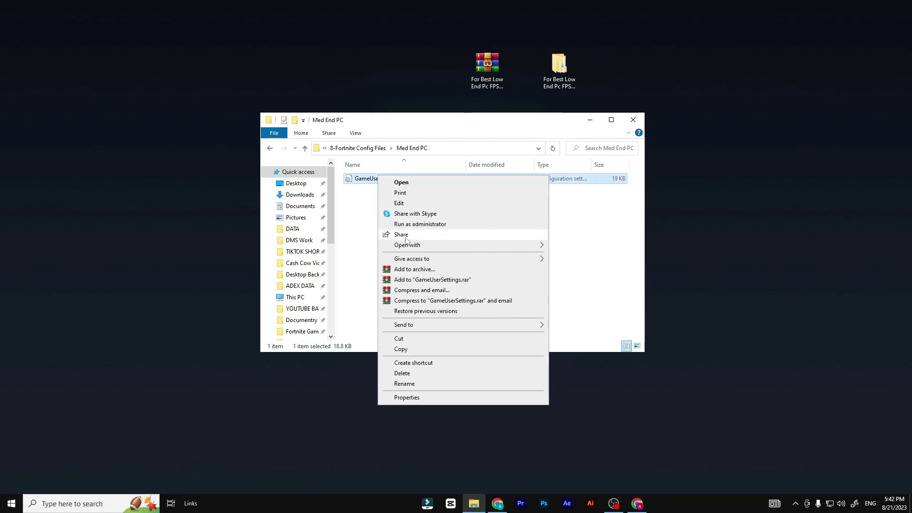
pyautogui.click(412, 351)
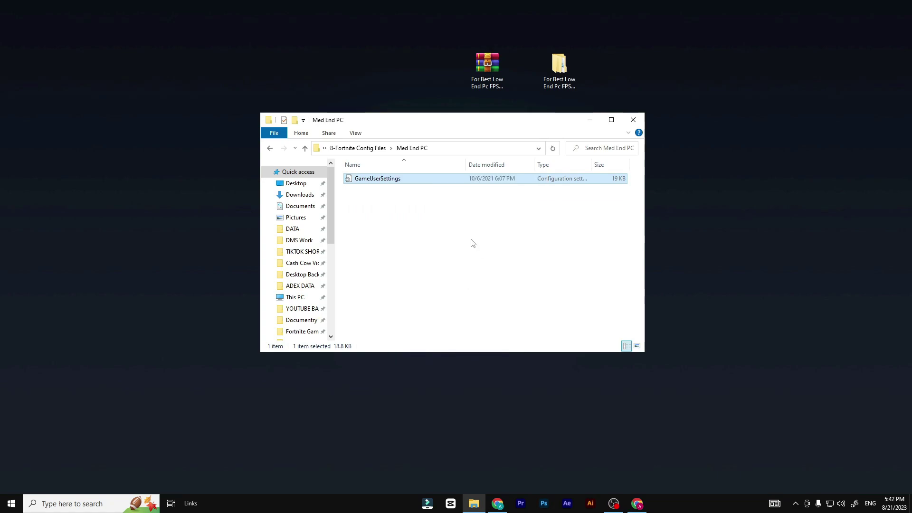
# - Open the AppData folder by running APPDATA, and enter its Local subfolder
pyautogui.press('super+r')
pyautogui.moveTo(94, 402); pyautogui.dragTo(465, 222)
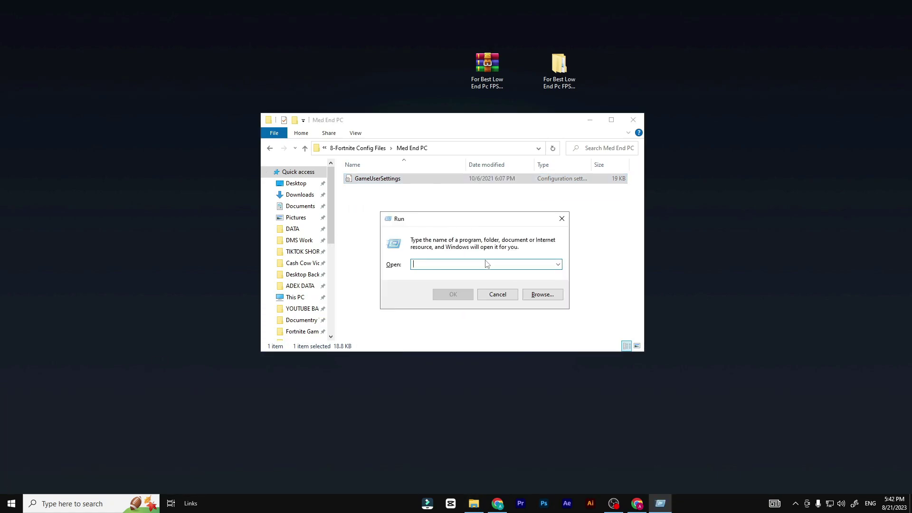
pyautogui.write('APPDATA')
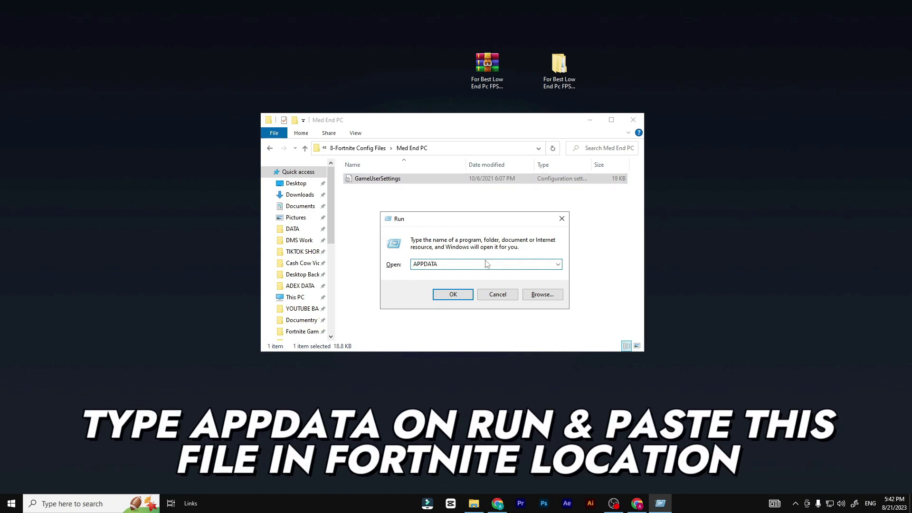
pyautogui.press('Return')
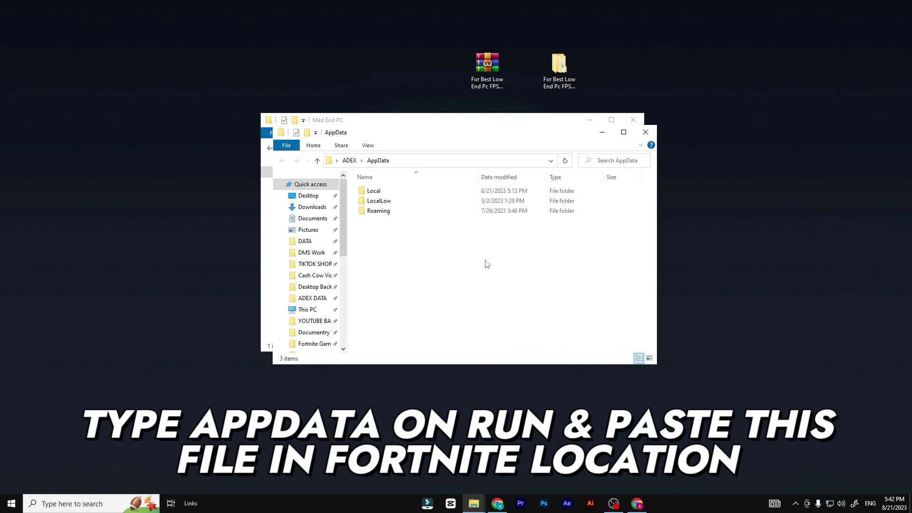
pyautogui.doubleClick(374, 191)
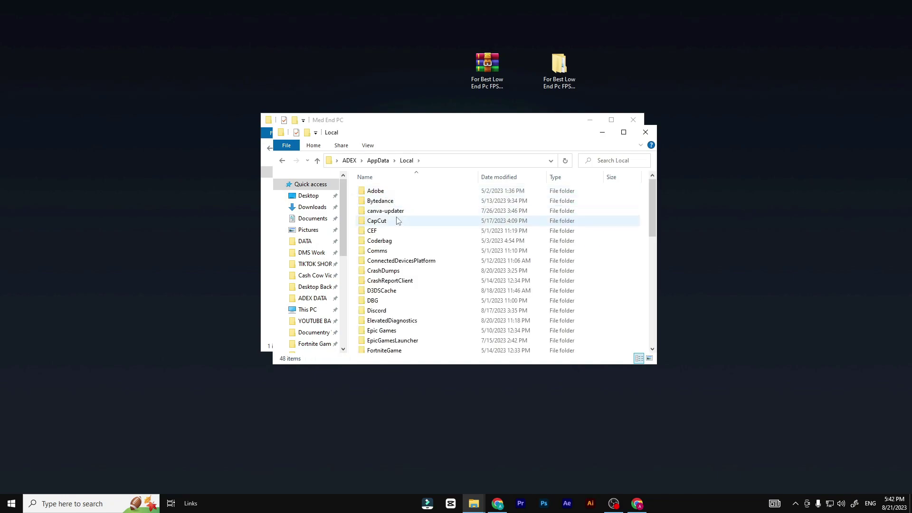
# - Open the WindowsClient folder under FortniteGame, Saved, Config inside the Local folder
pyautogui.scroll(-2, 398, 248)
pyautogui.doubleClick(397, 267)
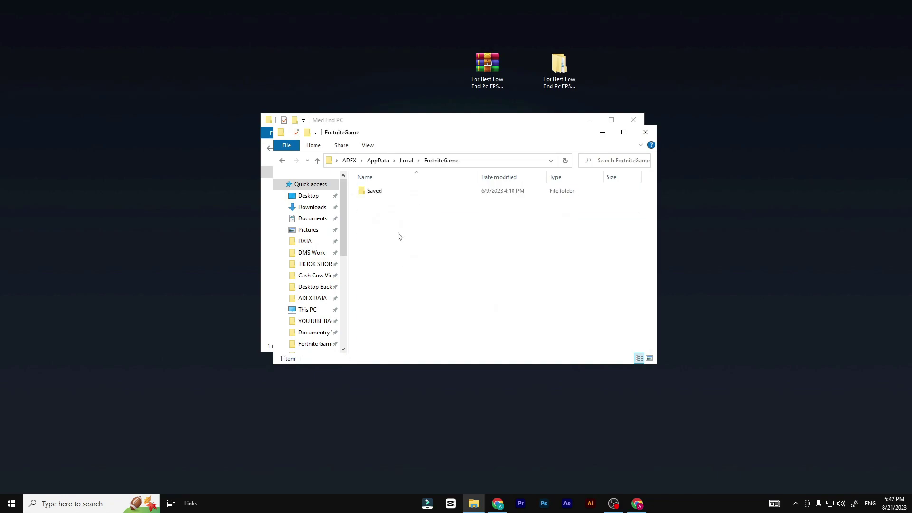
pyautogui.doubleClick(397, 192)
pyautogui.doubleClick(396, 202)
pyautogui.doubleClick(396, 202)
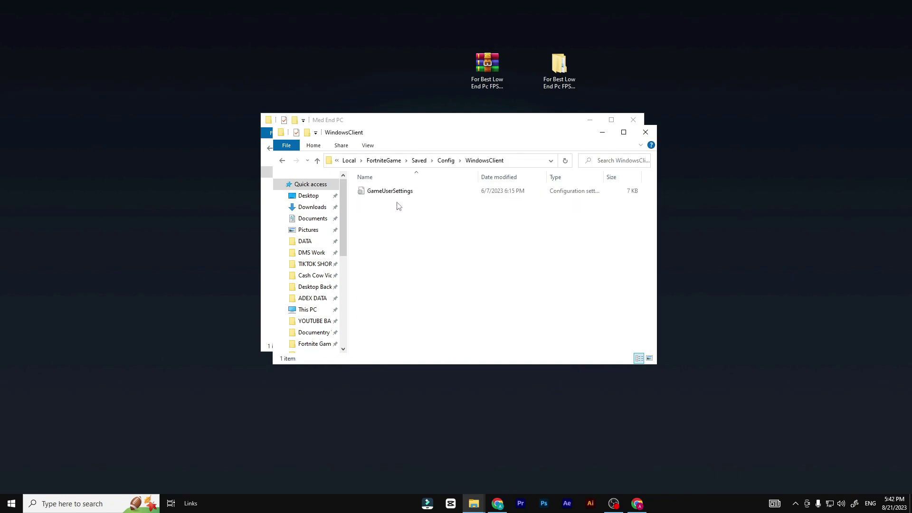
# - Paste the copied GameUserSettings file into WindowsClient, replacing the existing file, and close that folder window
pyautogui.rightClick(401, 197)
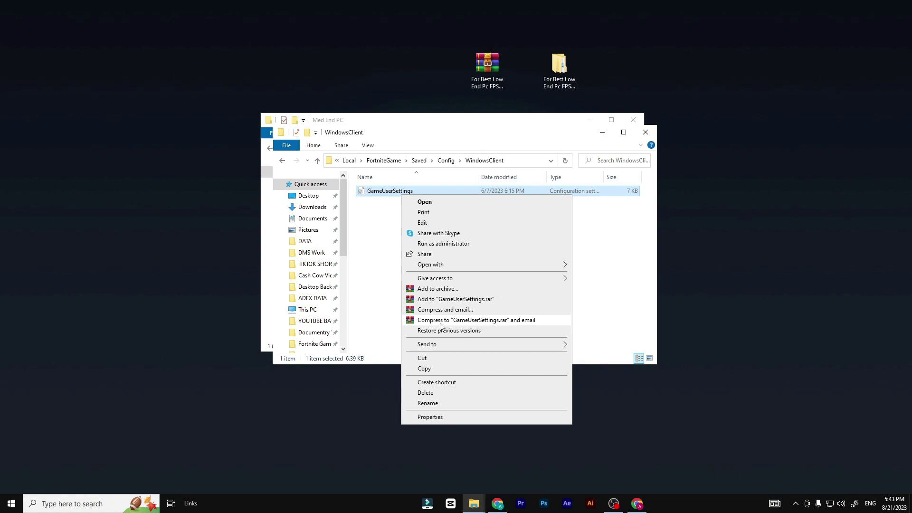
pyautogui.click(372, 232)
pyautogui.rightClick(373, 228)
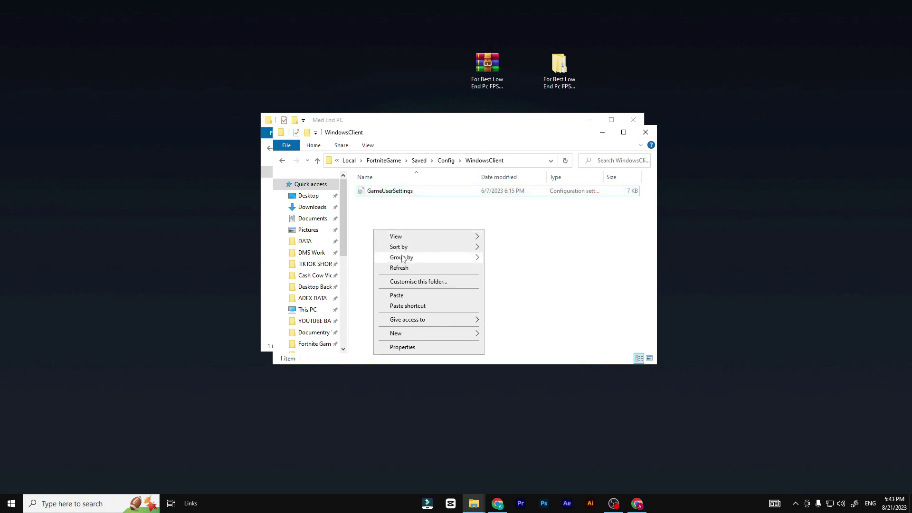
pyautogui.click(397, 296)
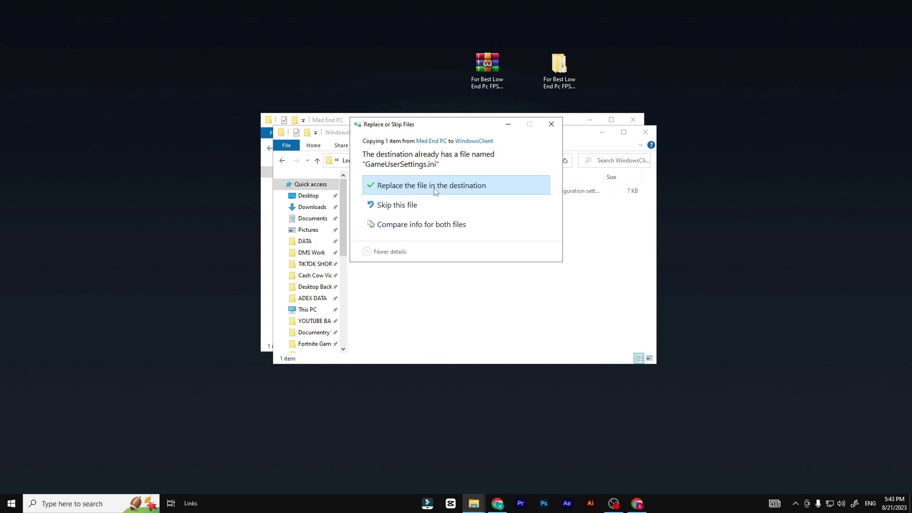
pyautogui.click(414, 186)
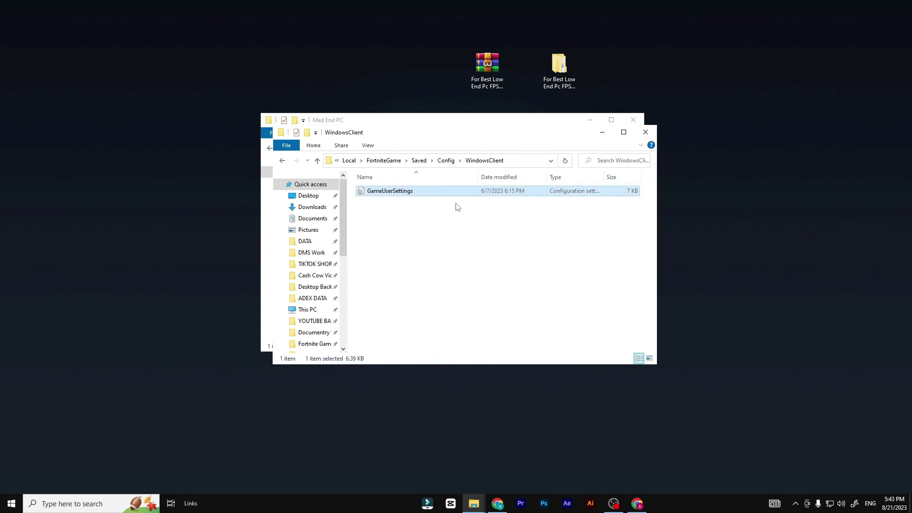
pyautogui.click(645, 132)
# - Open the 9-Game Bar folder of the boost pack and view the file actions for Turn Off Xbox Game Bar
pyautogui.press('BackSpace')
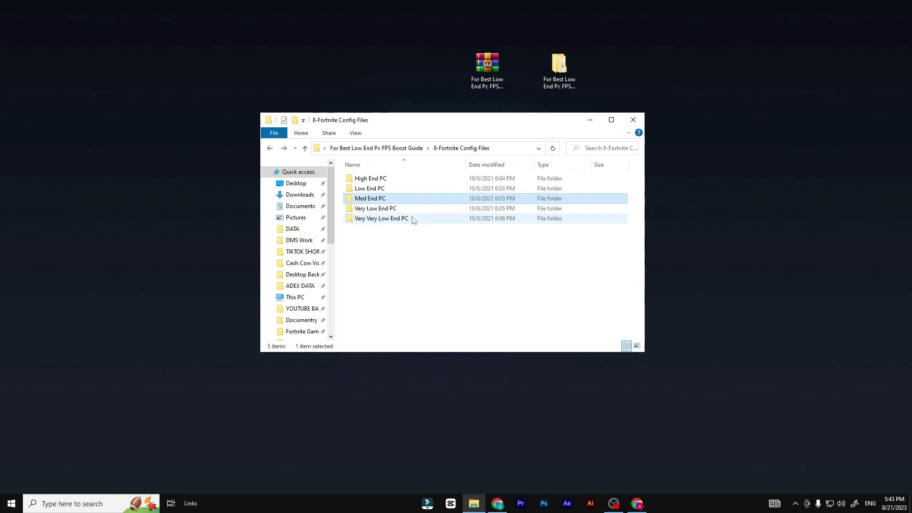
pyautogui.press('BackSpace')
pyautogui.doubleClick(401, 259)
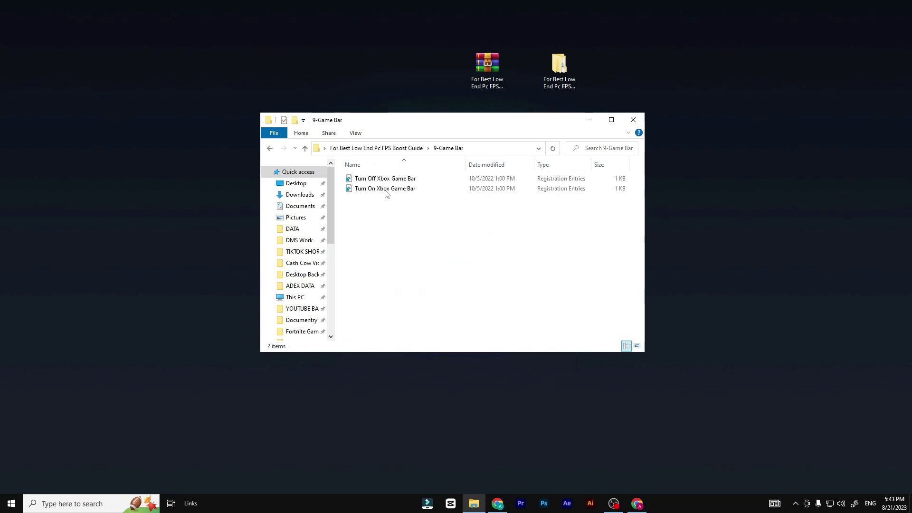
pyautogui.click(379, 180)
pyautogui.rightClick(417, 183)
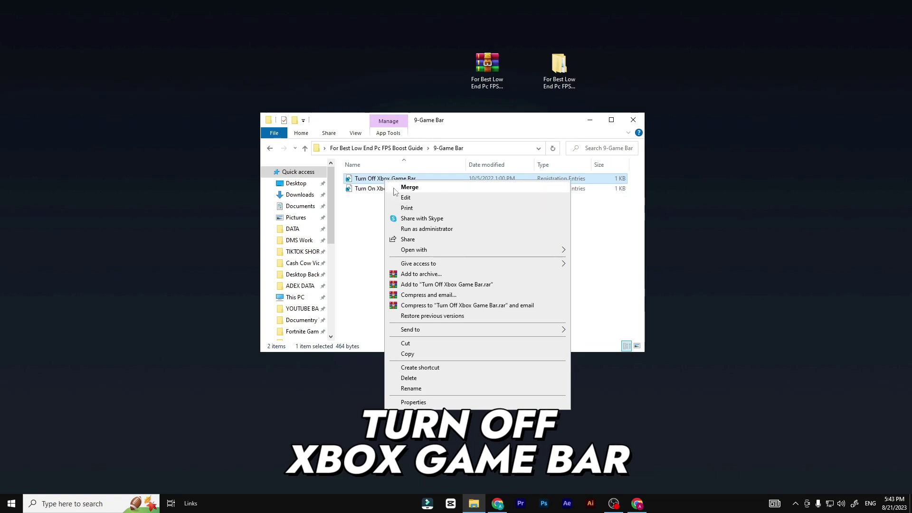
pyautogui.press('Escape')
# - Open the 10-Game Mode folder and view the file actions for the Turn_on_Game_Mode registry file
pyautogui.hotkey('alt', 'Up')
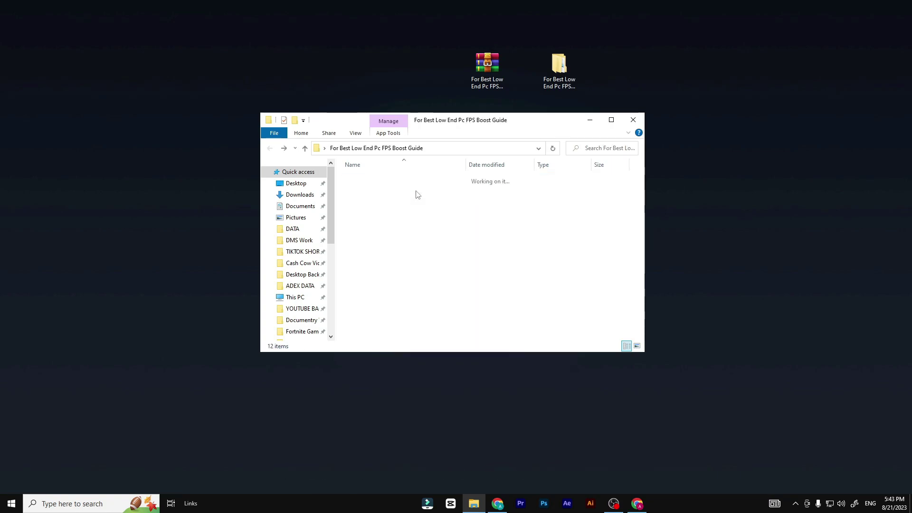
pyautogui.doubleClick(410, 267)
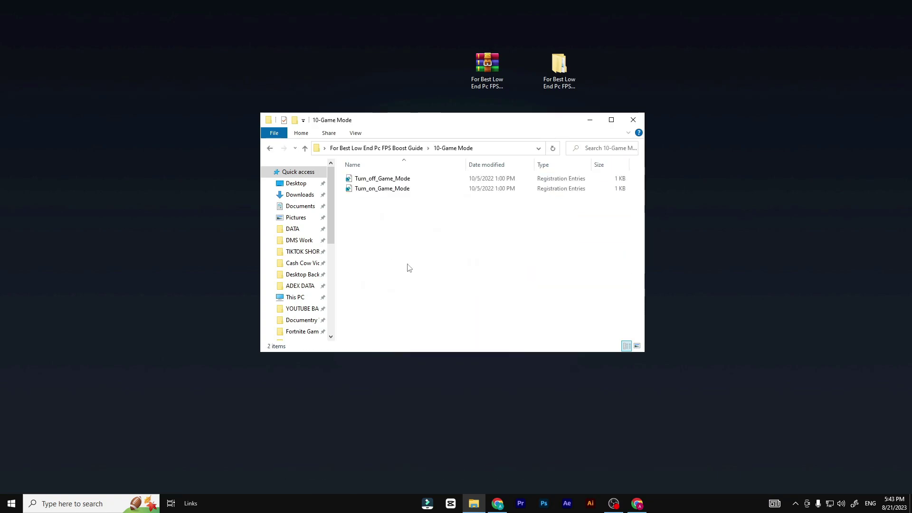
pyautogui.click(369, 190)
pyautogui.rightClick(388, 193)
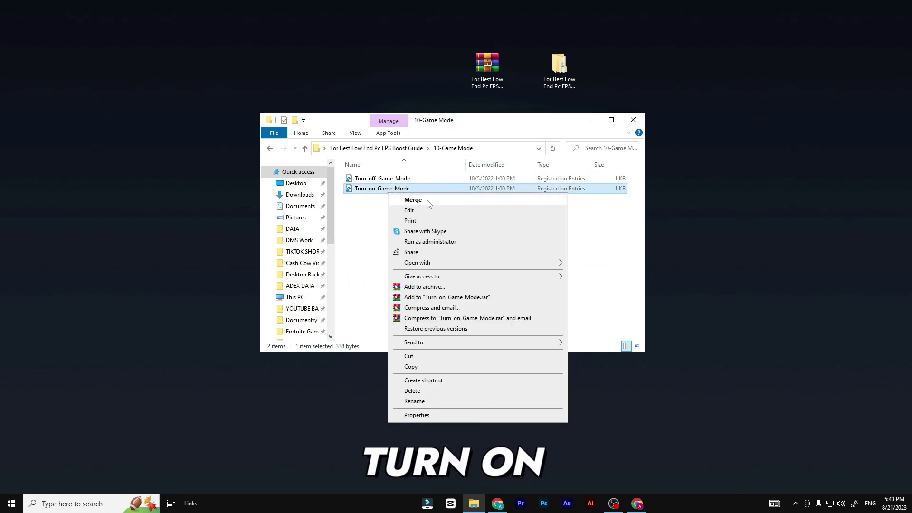
pyautogui.press('Escape')
# - Open 11-Game Recording and Broadcasting and view the file actions for the registry file that disables Windows game recording
pyautogui.hotkey('alt', 'Up')
pyautogui.doubleClick(398, 278)
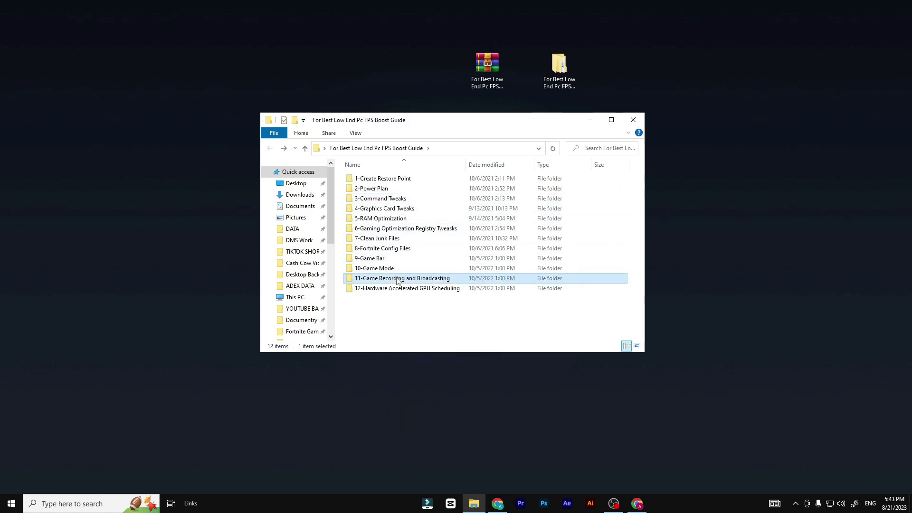
pyautogui.click(396, 180)
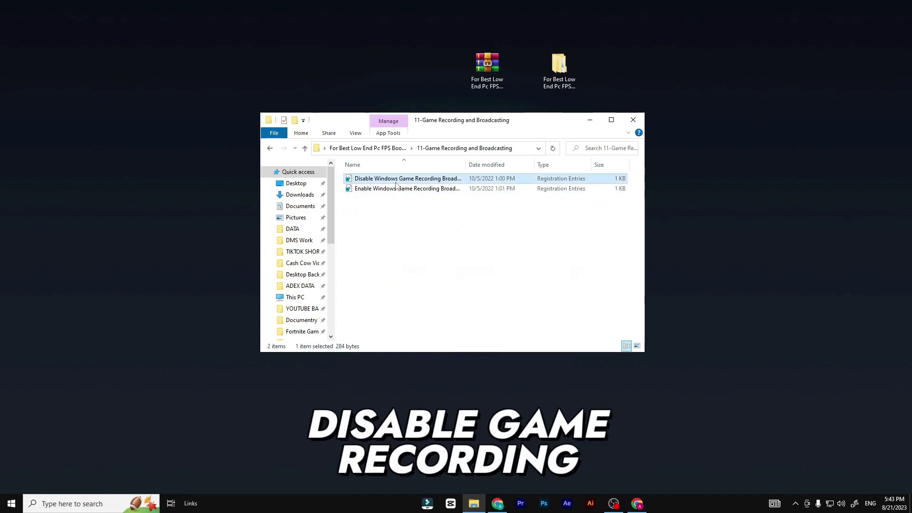
pyautogui.rightClick(397, 182)
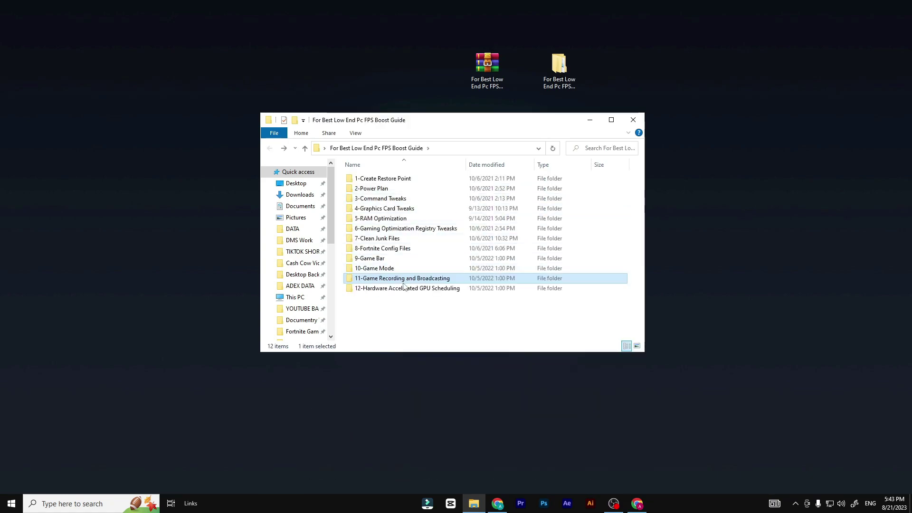
# - Open 12-Hardware Accelerated GPU Scheduling and view the full name and file actions of the Enable registry file
pyautogui.doubleClick(406, 287)
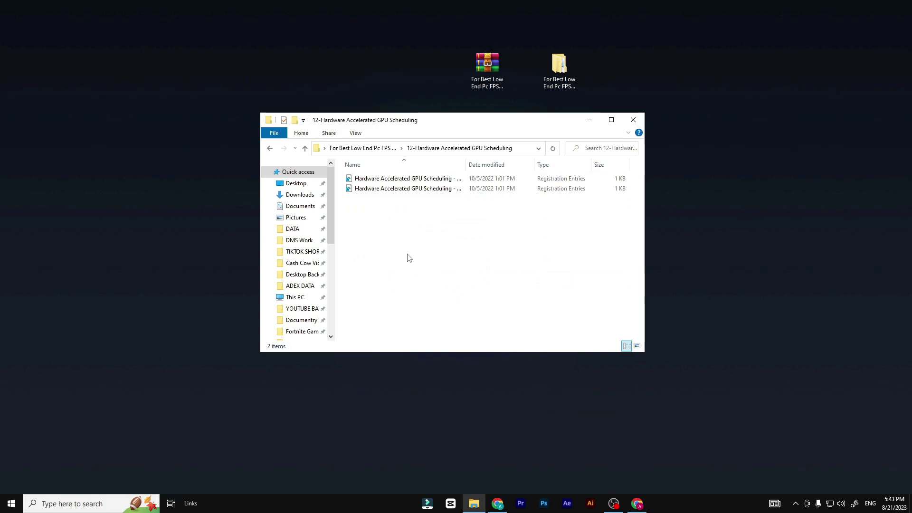
pyautogui.click(401, 189)
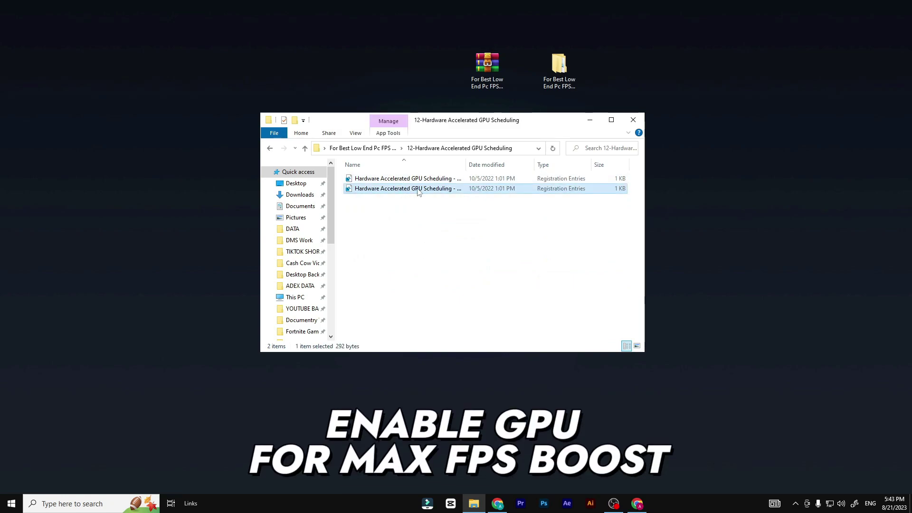
pyautogui.click(417, 189)
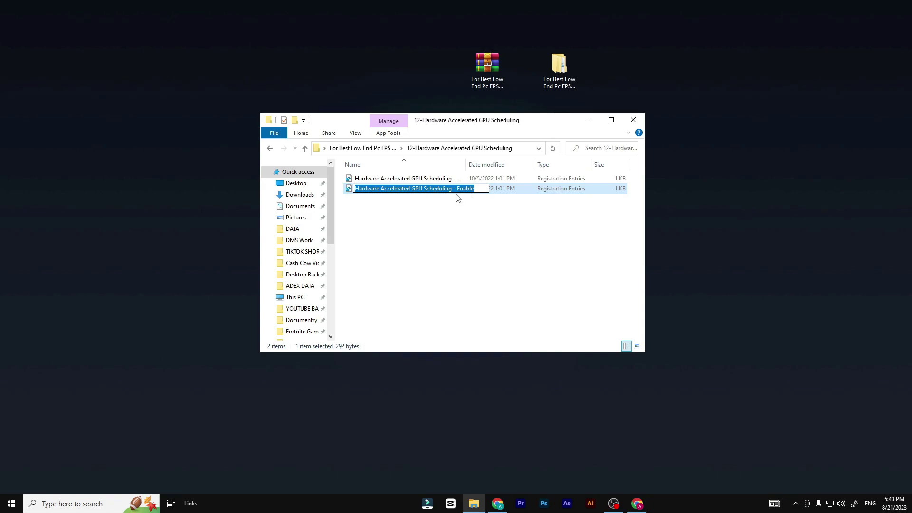
pyautogui.click(440, 219)
pyautogui.rightClick(420, 190)
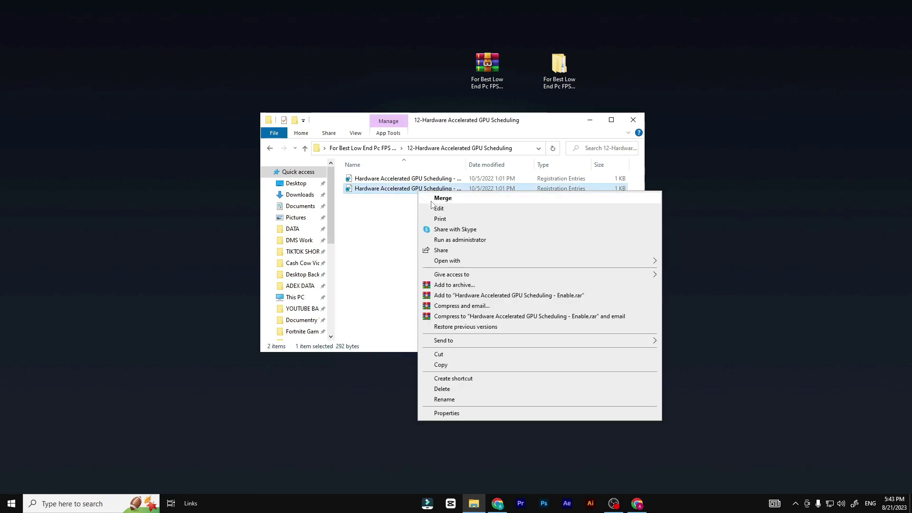
pyautogui.click(454, 209)
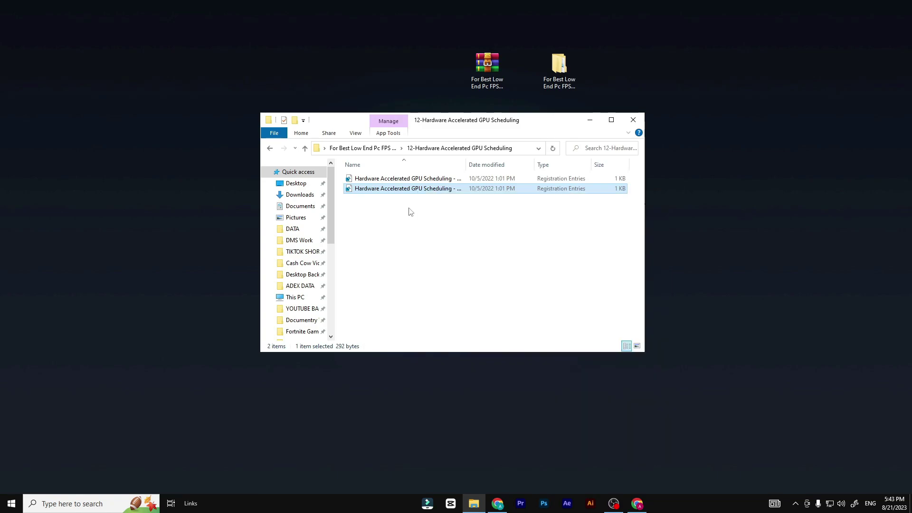
# - Close the boost pack's folder window and refresh the desktop
pyautogui.click(632, 121)
pyautogui.rightClick(463, 148)
pyautogui.click(492, 173)
pyautogui.rightClick(493, 151)
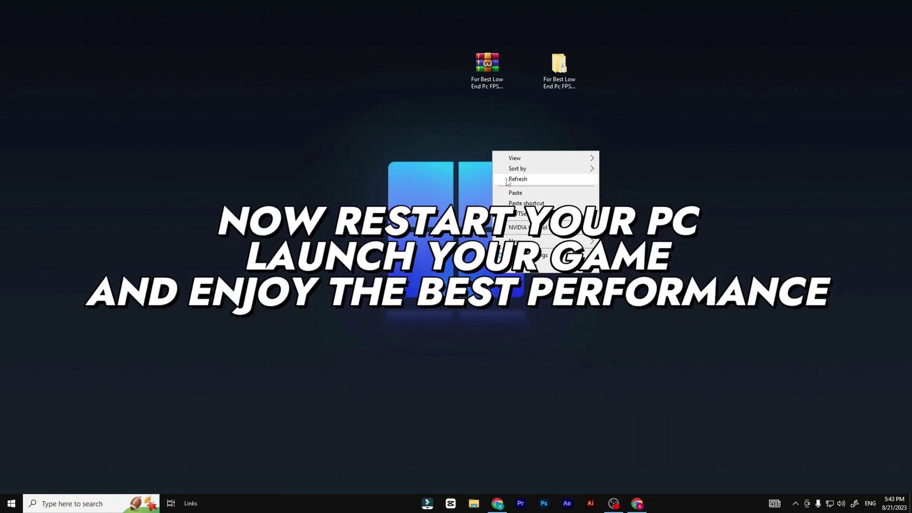